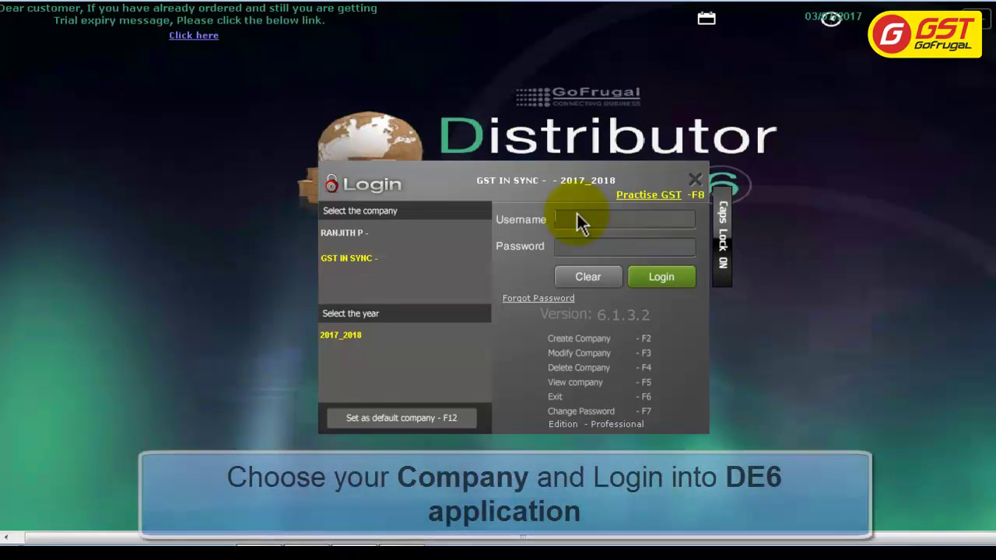
- Log in to DE6 with the superuser username and password, then launch Smart Reports
{"action": "type", "text": "SUPERUSER"}
{"action": "key", "text": "Tab"}
{"action": "type", "text": "*****"}
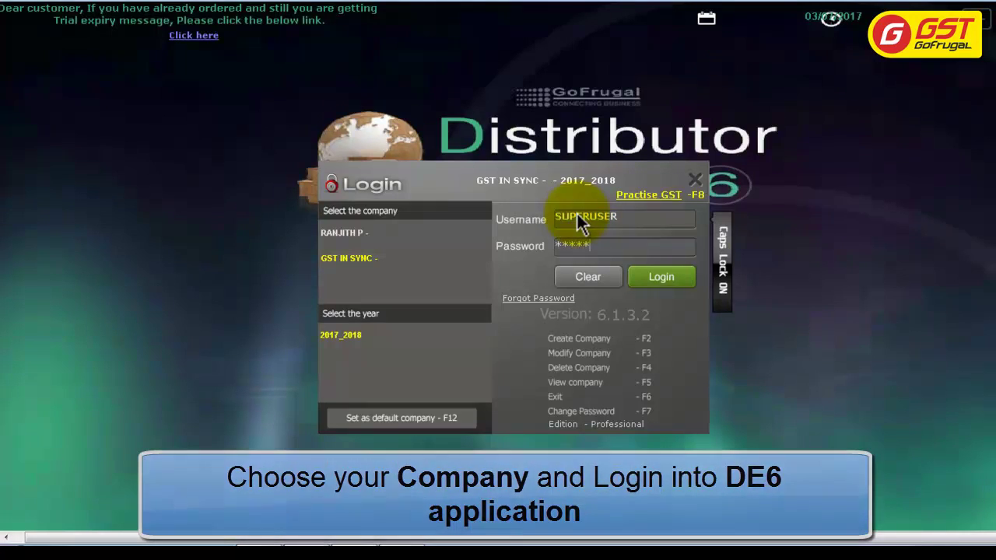
{"action": "key", "text": "Return"}
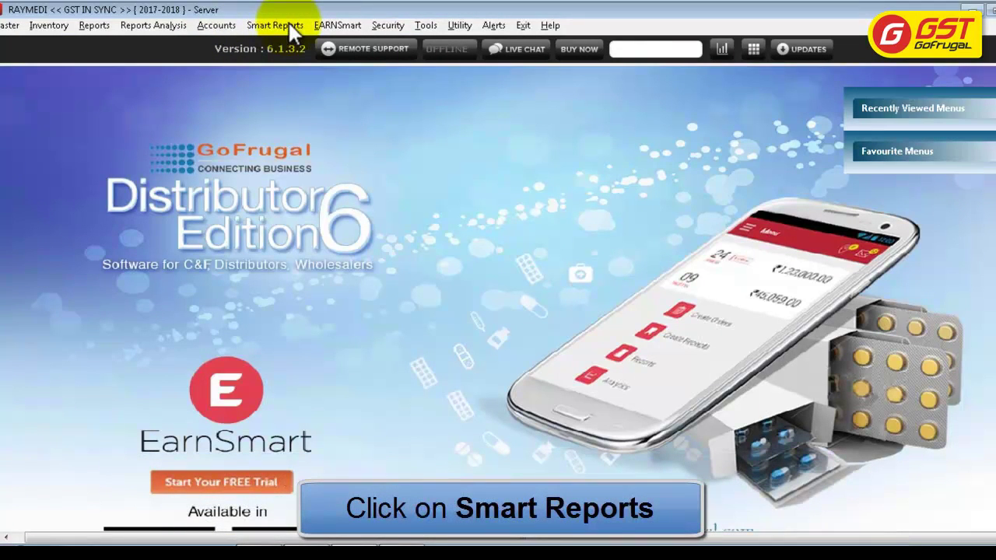
{"action": "left_click", "coordinate": [288, 24]}
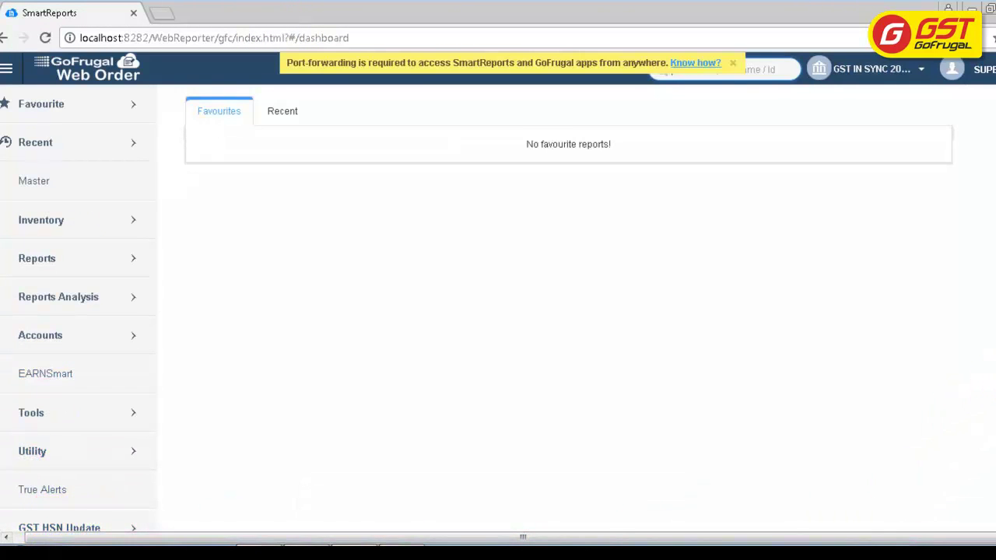
- Switch the browser to full screen and go to GST HSN Update > HSN Update
{"action": "key", "text": "F11"}
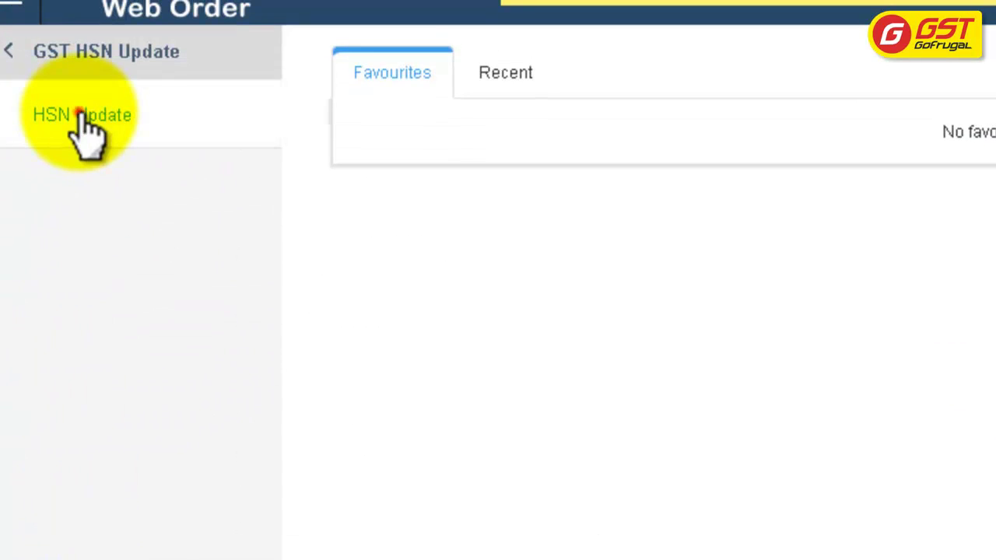
{"action": "left_click", "coordinate": [79, 116]}
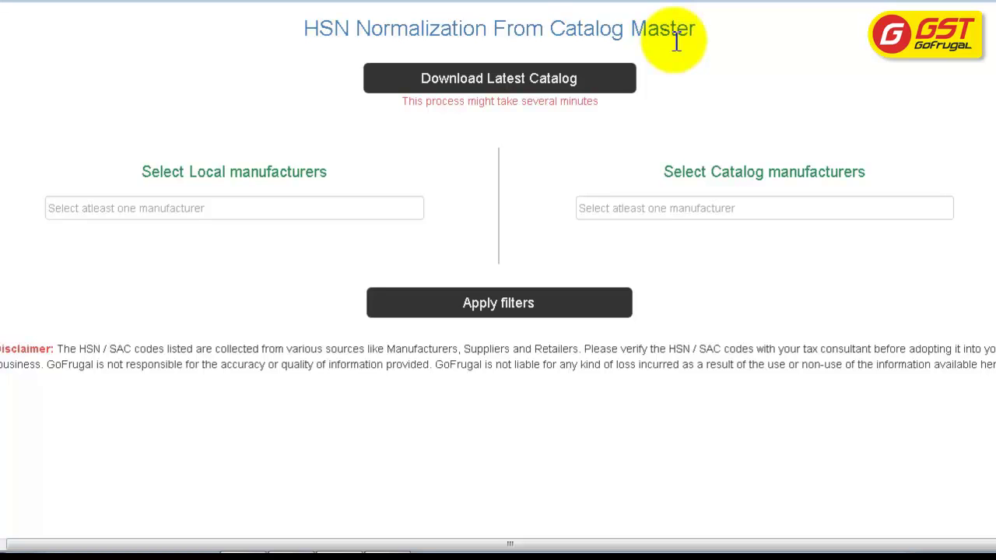
- Download the latest catalog and select Mankind as the local manufacturer
{"action": "left_click", "coordinate": [554, 81]}
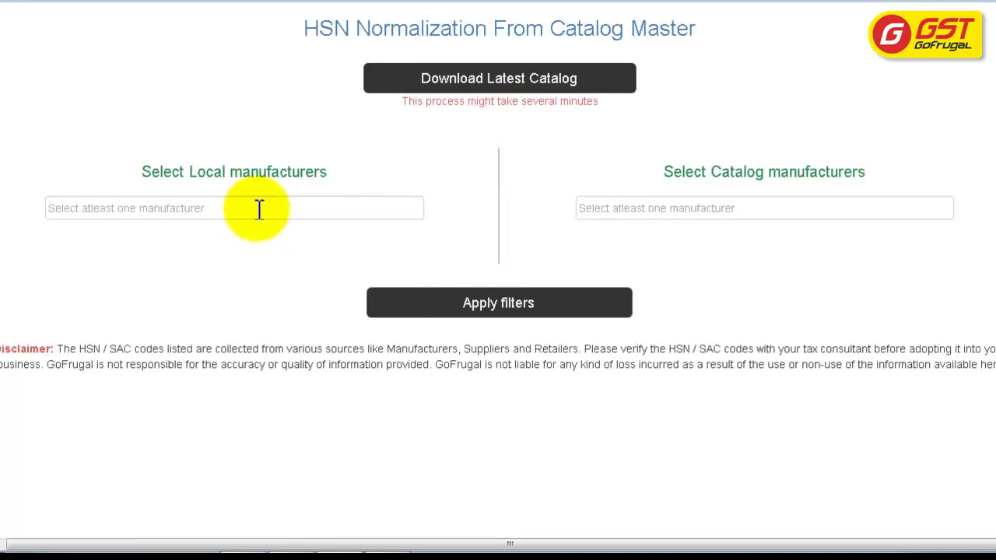
{"action": "left_click", "coordinate": [258, 207]}
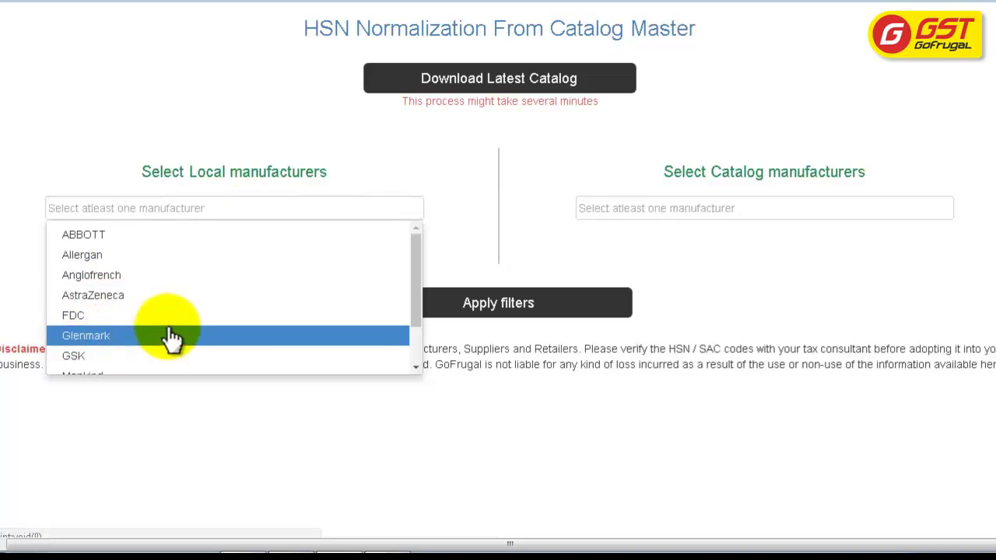
{"action": "scroll", "coordinate": [174, 335], "scroll_direction": "down", "scroll_amount": 1}
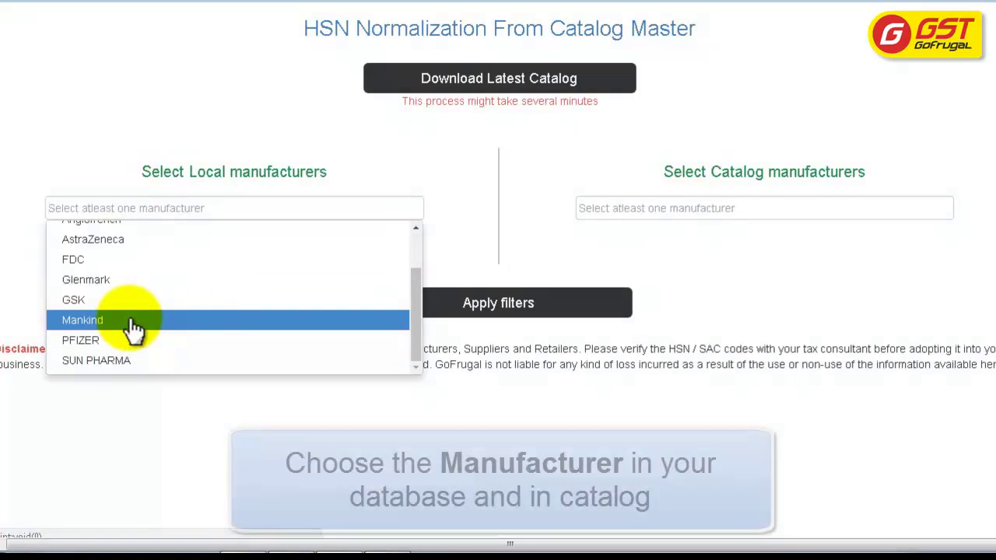
{"action": "left_click", "coordinate": [131, 320]}
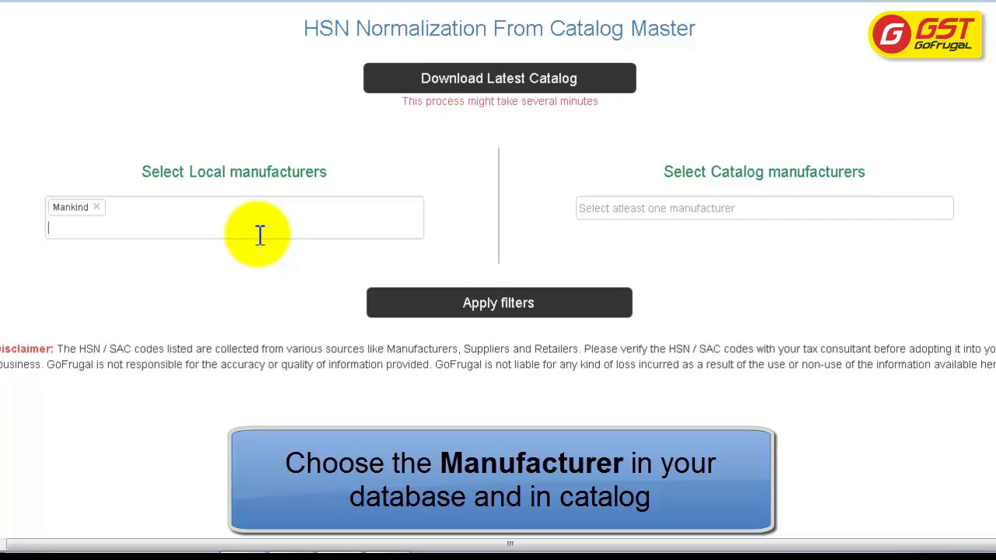
- Choose MANKIND as the catalog manufacturer by searching 'MANK', and apply the filters
{"action": "left_click", "coordinate": [592, 208]}
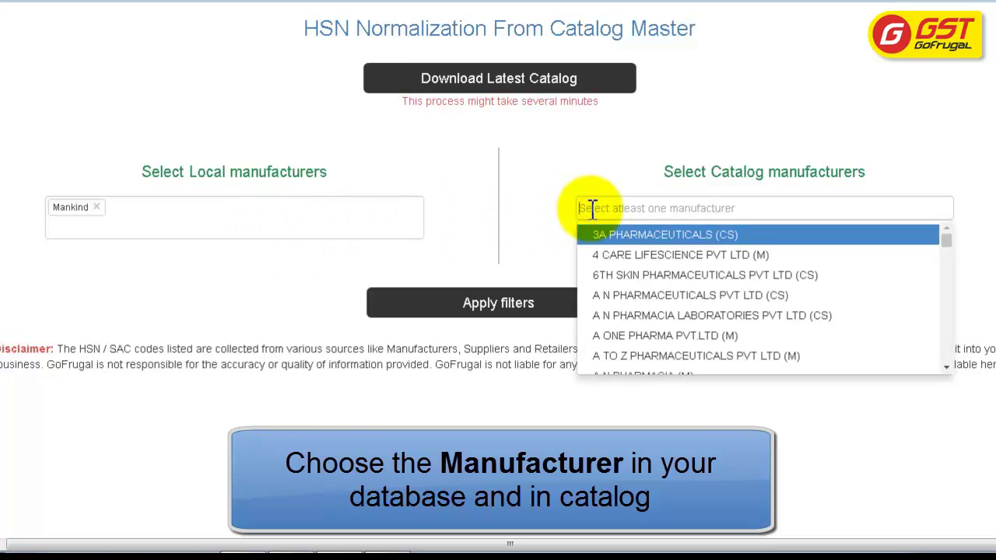
{"action": "type", "text": "M"}
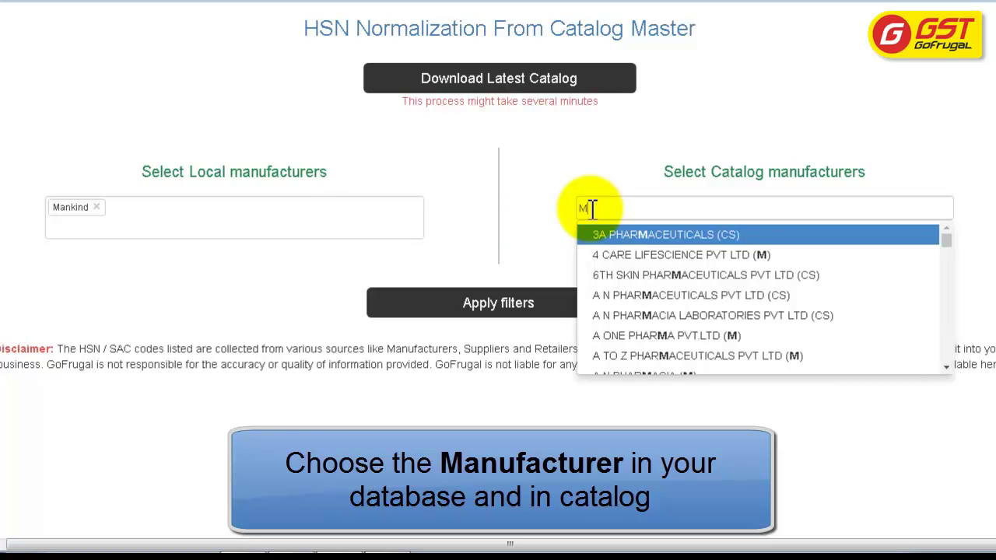
{"action": "type", "text": "A"}
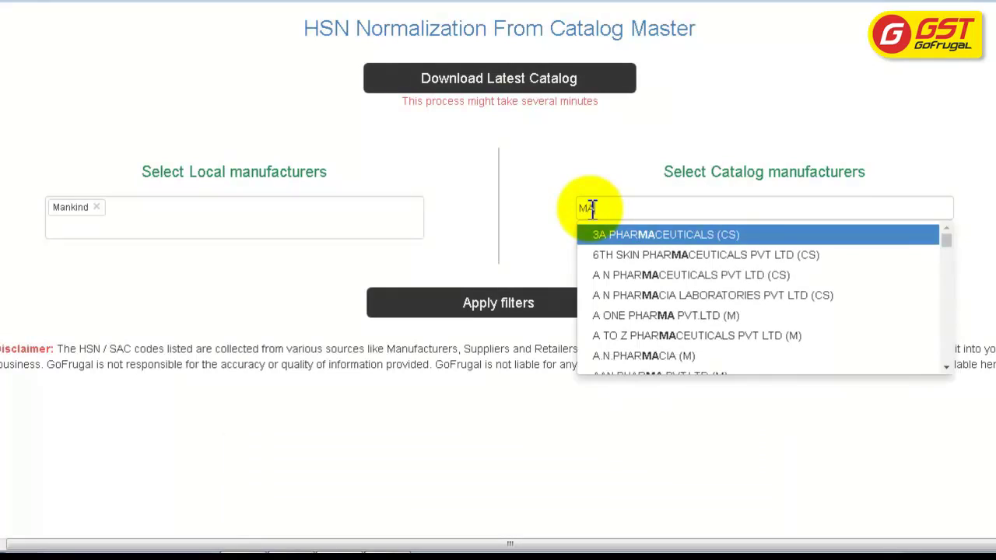
{"action": "type", "text": "NK"}
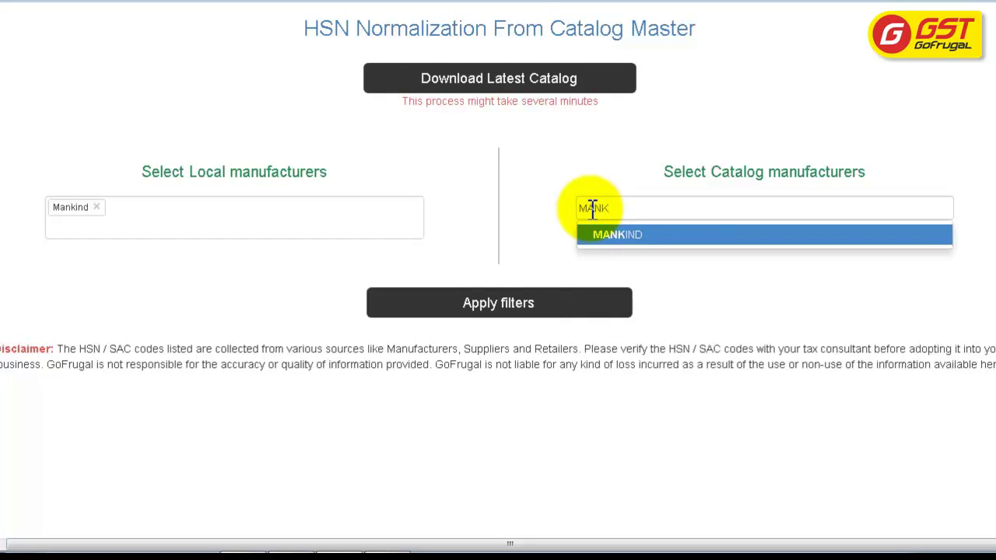
{"action": "left_click", "coordinate": [607, 239]}
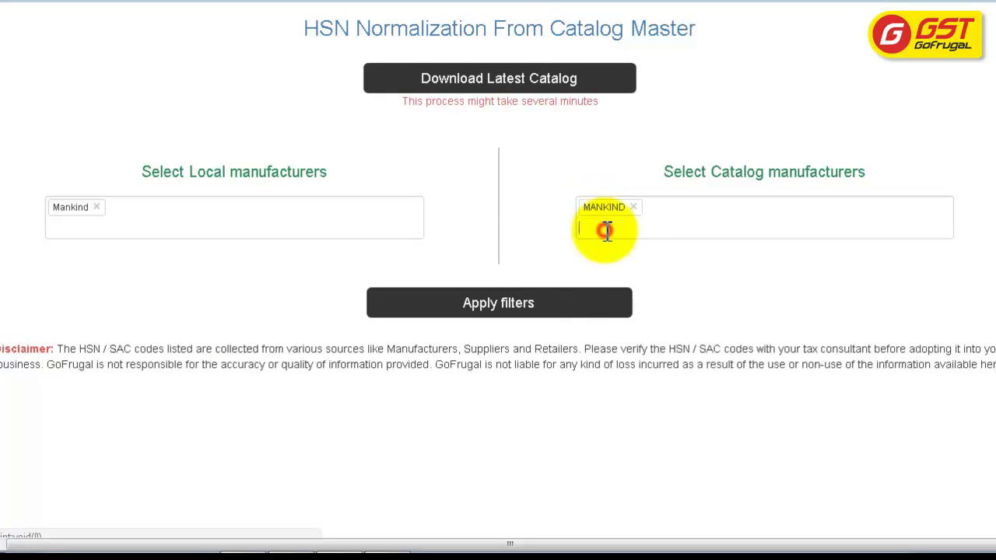
{"action": "left_click", "coordinate": [566, 307]}
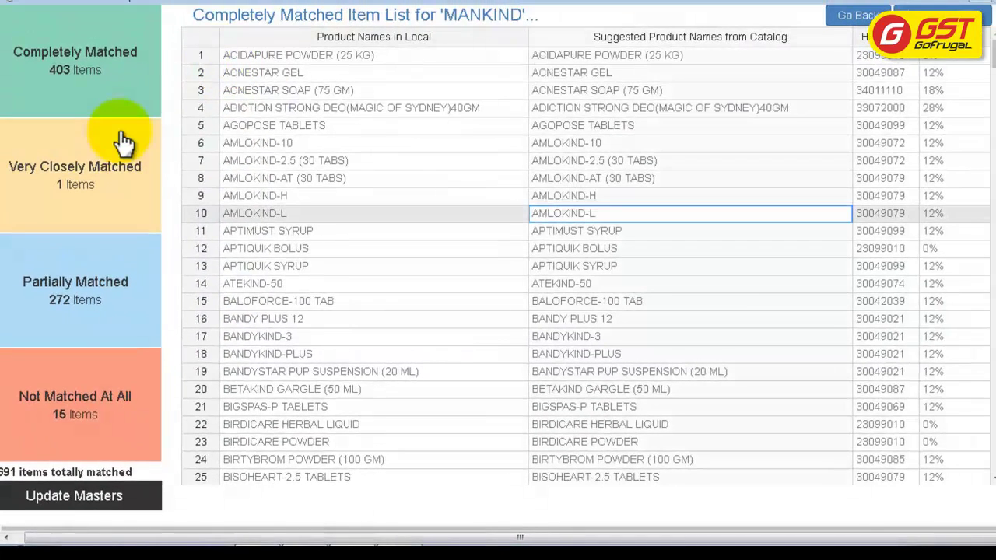
- Save and confirm the mappings for the 403 completely matched items, then dismiss the success notice
{"action": "left_click", "coordinate": [109, 88]}
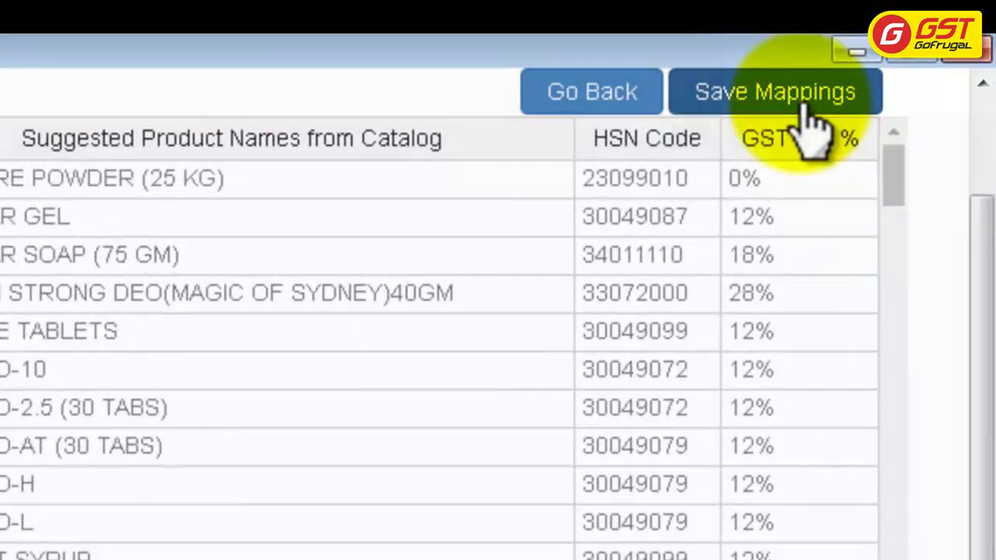
{"action": "left_click", "coordinate": [951, 20]}
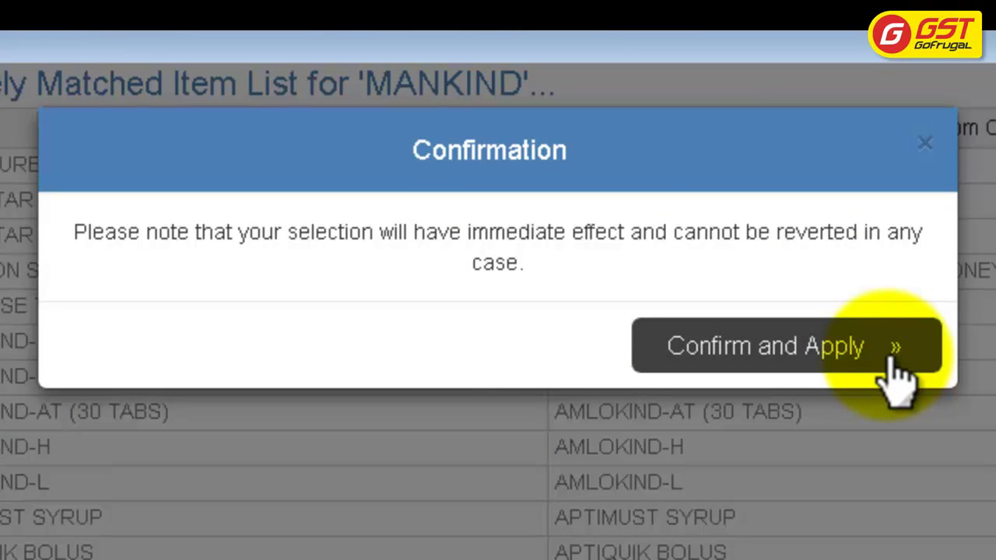
{"action": "left_click", "coordinate": [854, 352]}
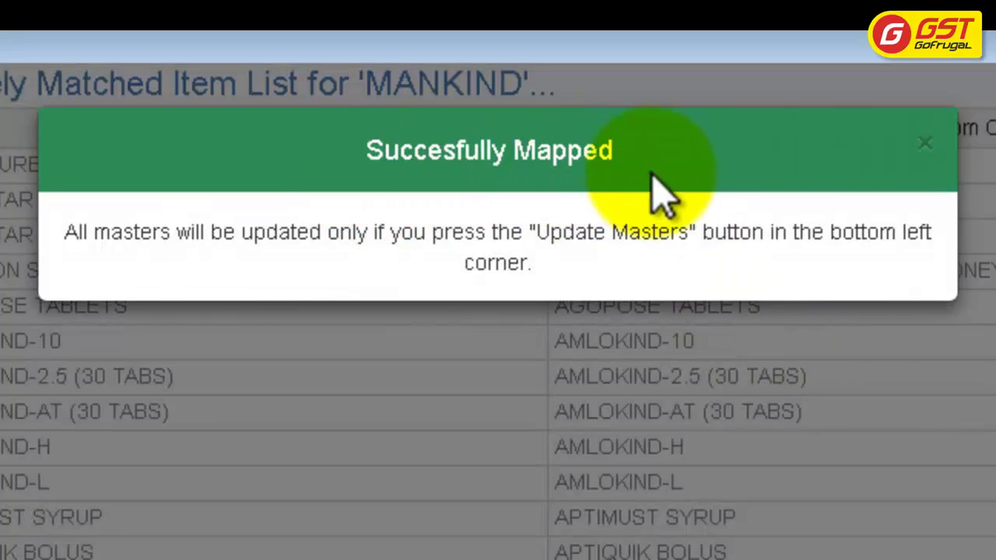
{"action": "left_click", "coordinate": [924, 145]}
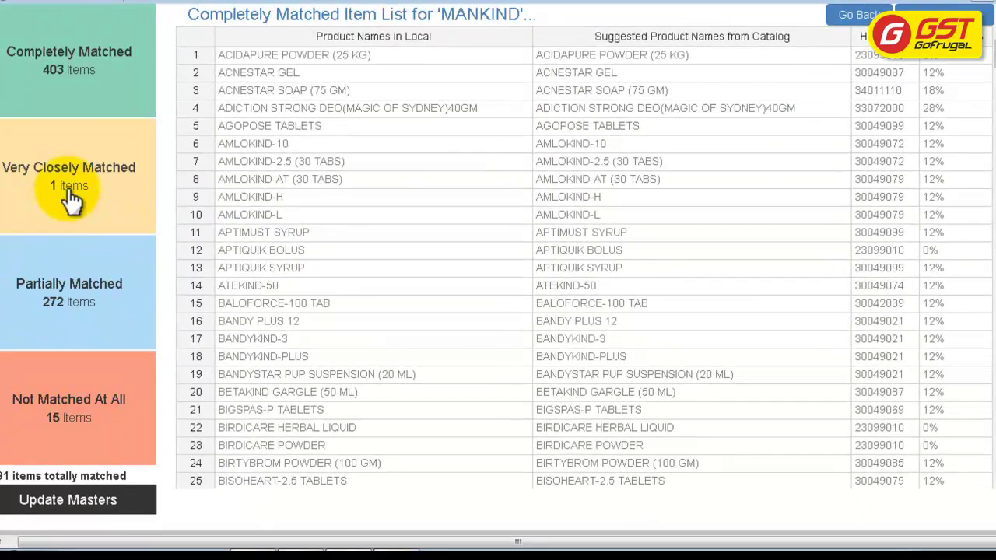
- In the very closely matched items, set GASTICA-FIZ's catalog name to GASTICA-FIZ TABLET (6'S)
{"action": "left_click", "coordinate": [70, 200]}
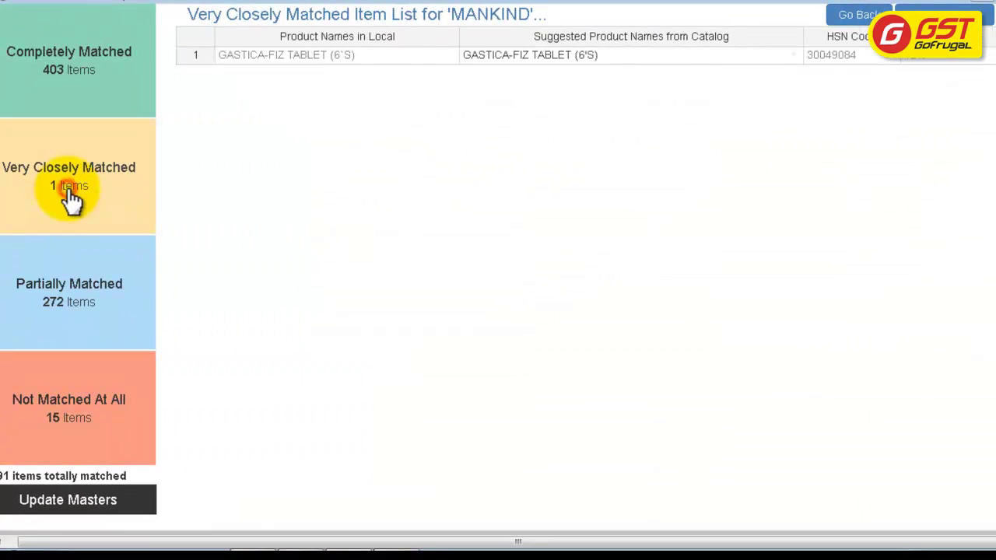
{"action": "left_click", "coordinate": [530, 56]}
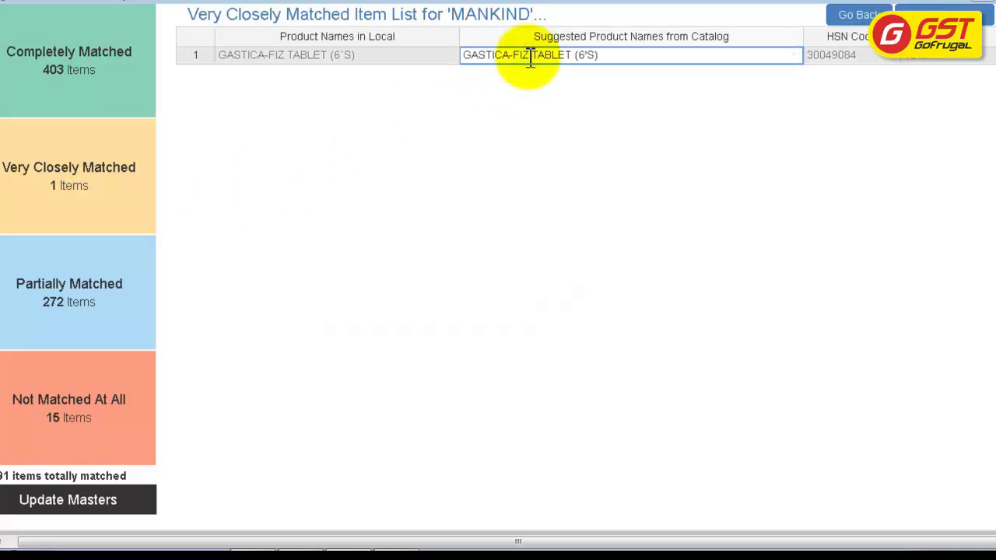
{"action": "key", "text": "ctrl+a"}
{"action": "key", "text": "BackSpace"}
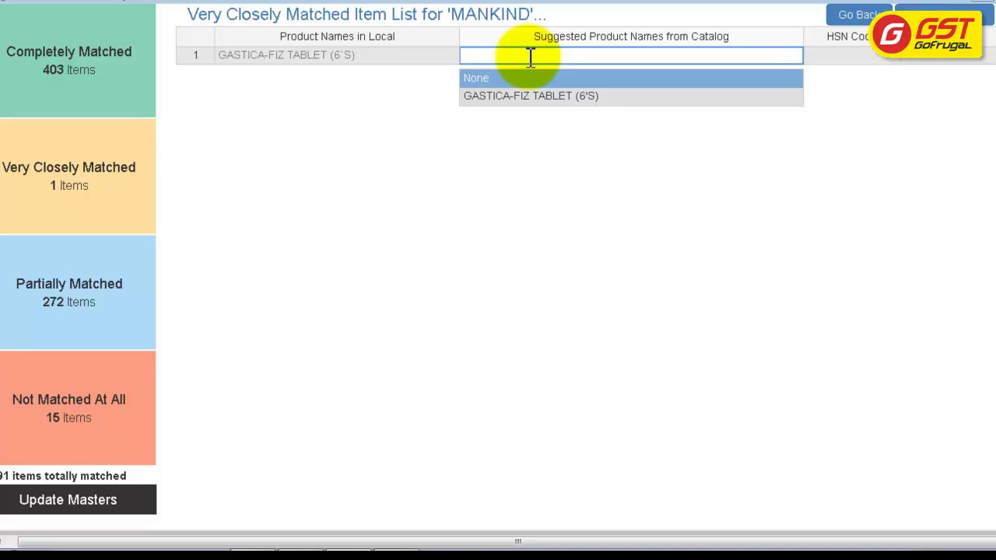
{"action": "key", "text": "Down"}
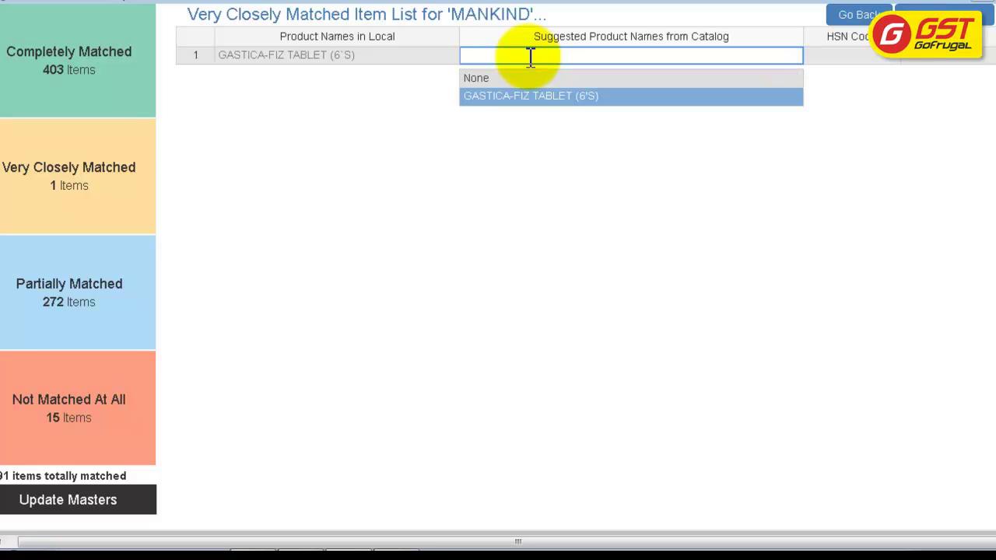
{"action": "key", "text": "Return"}
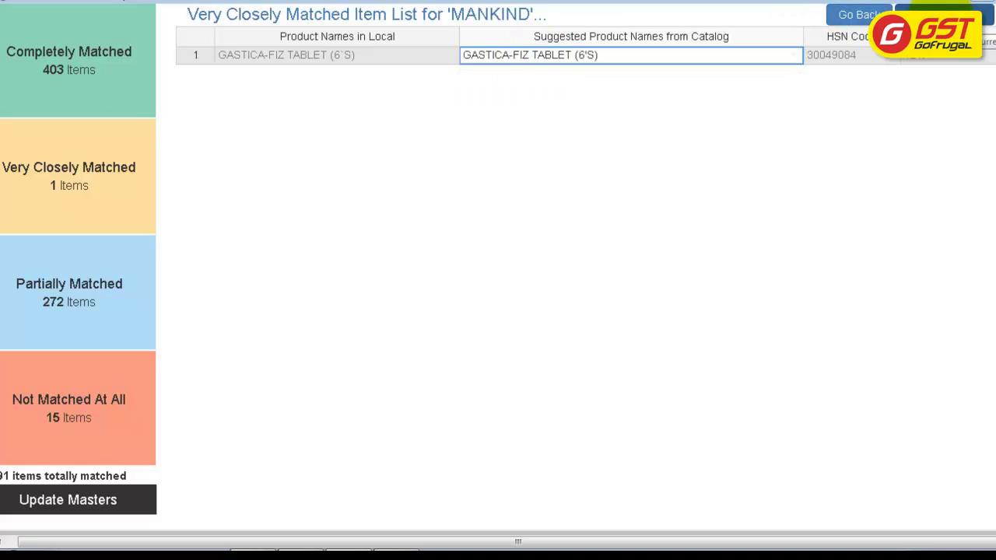
- Save and apply the GASTICA-FIZ mapping, then list the Partially Matched items
{"action": "left_click", "coordinate": [942, 15]}
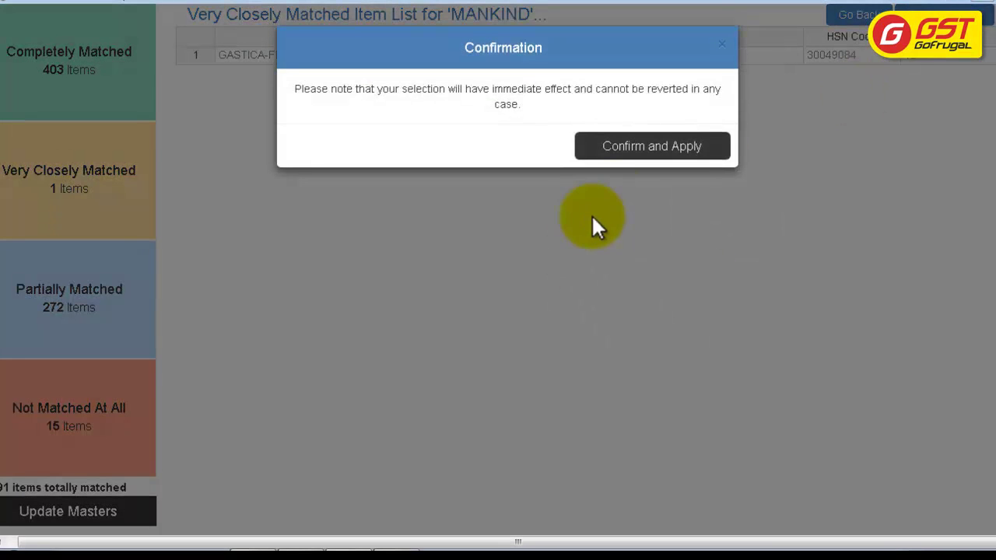
{"action": "left_click", "coordinate": [648, 148]}
{"action": "left_click", "coordinate": [104, 307]}
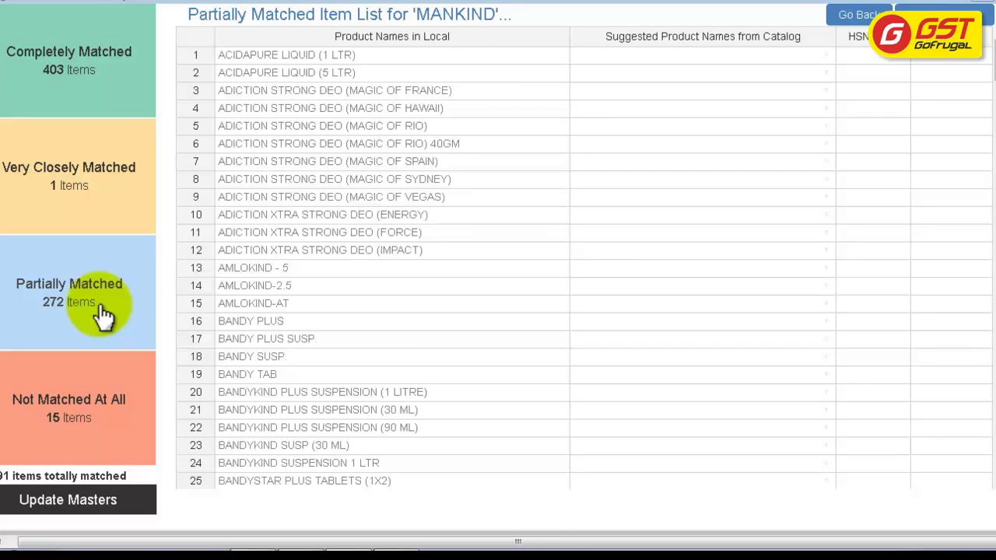
- Match rows 1 and 2 to catalog names ACIDAPURE LIQUID (1 LTR) and ACIDAPURE LIQUID (5 LTR)
{"action": "left_click", "coordinate": [606, 56]}
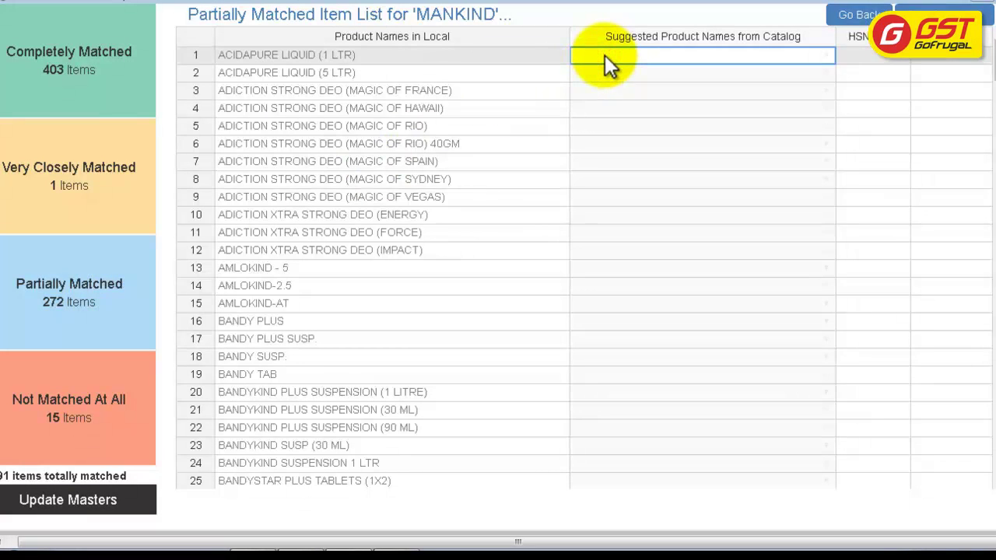
{"action": "left_click", "coordinate": [606, 56]}
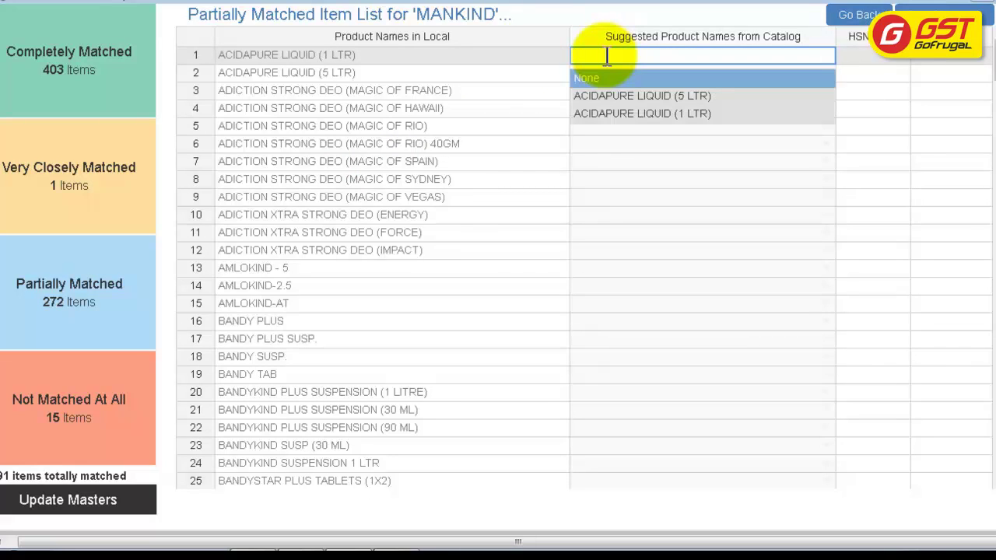
{"action": "key", "text": "Down"}
{"action": "key", "text": "Down"}
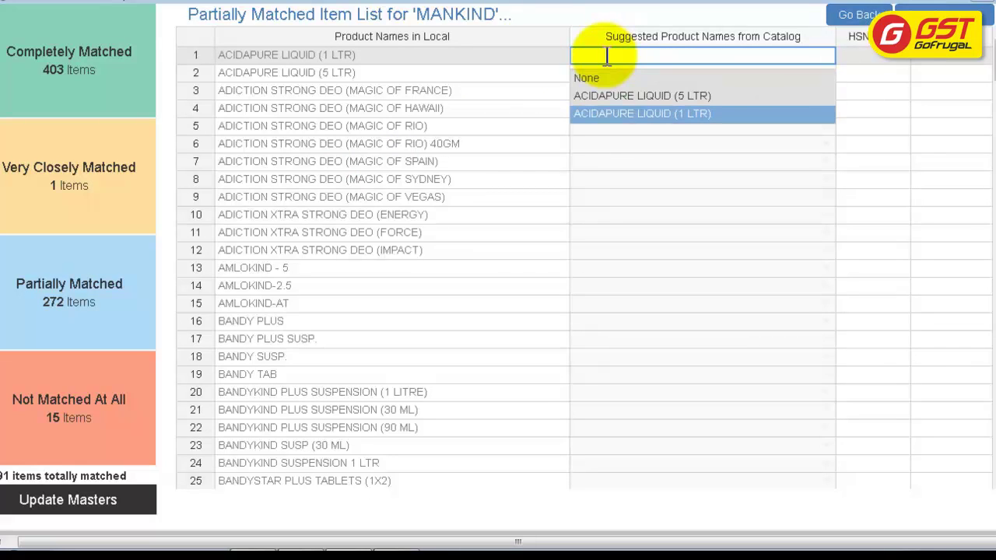
{"action": "key", "text": "Return"}
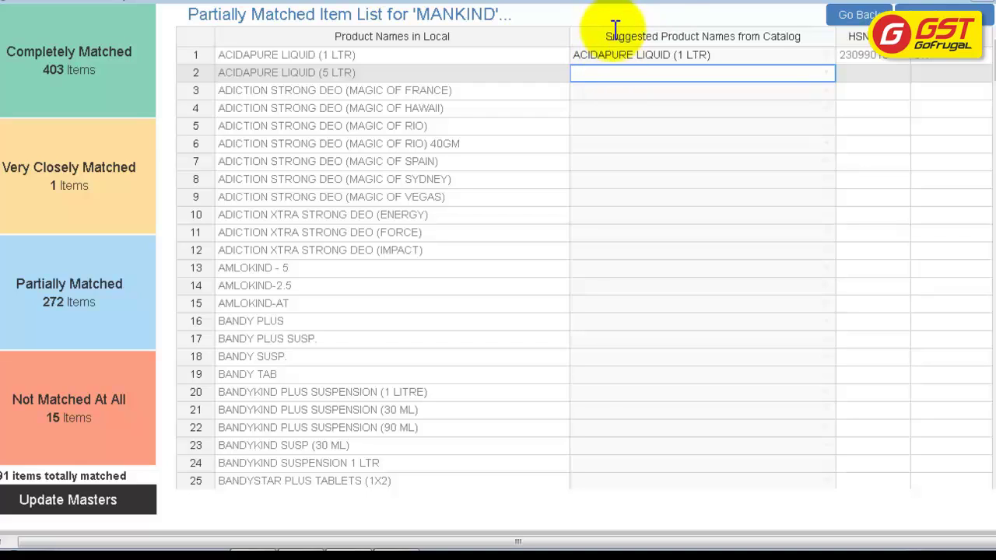
{"action": "key", "text": "Down"}
{"action": "key", "text": "Down"}
{"action": "key", "text": "Down"}
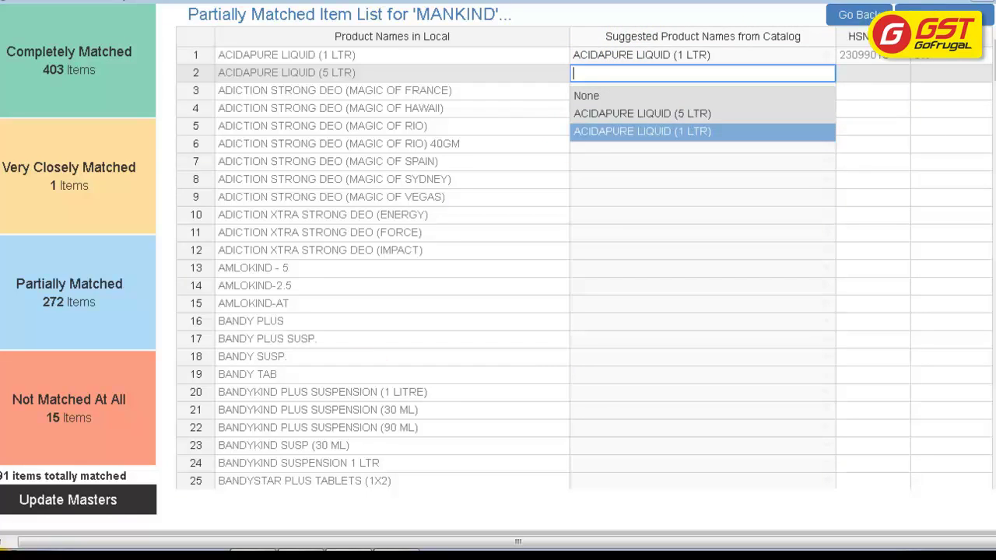
{"action": "key", "text": "Up"}
{"action": "key", "text": "Return"}
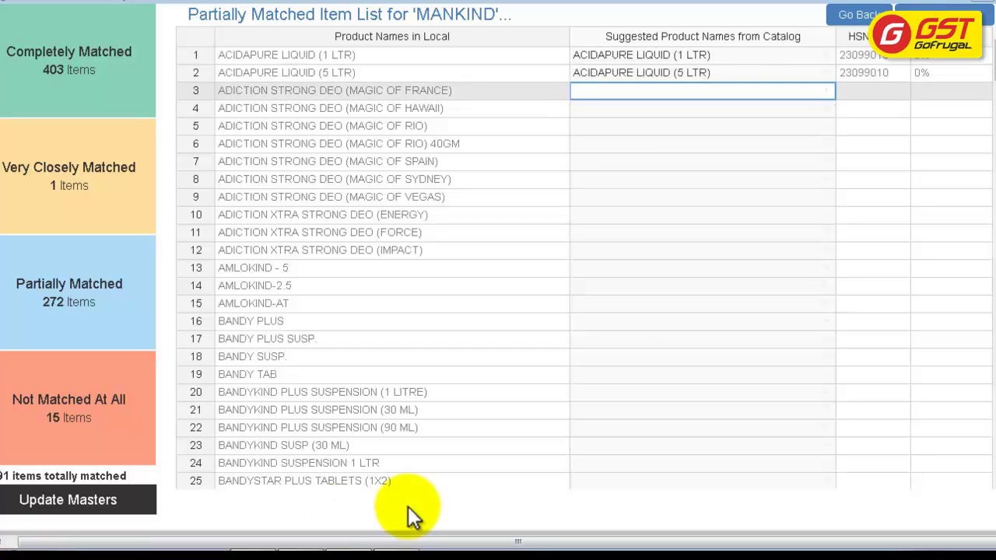
- Save and apply the partially matched mappings, then list the Not Matched At All items
{"action": "left_click", "coordinate": [58, 500]}
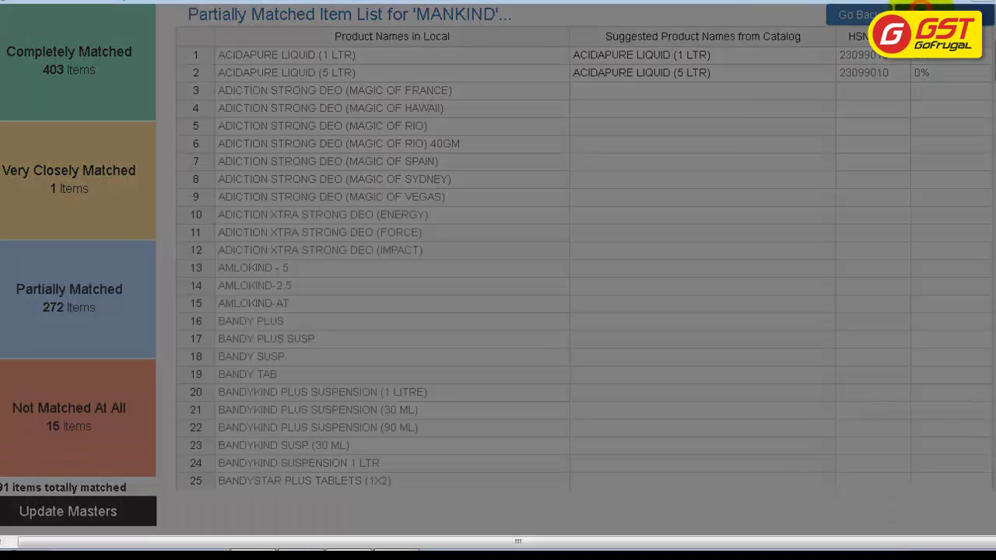
{"action": "left_click", "coordinate": [721, 151]}
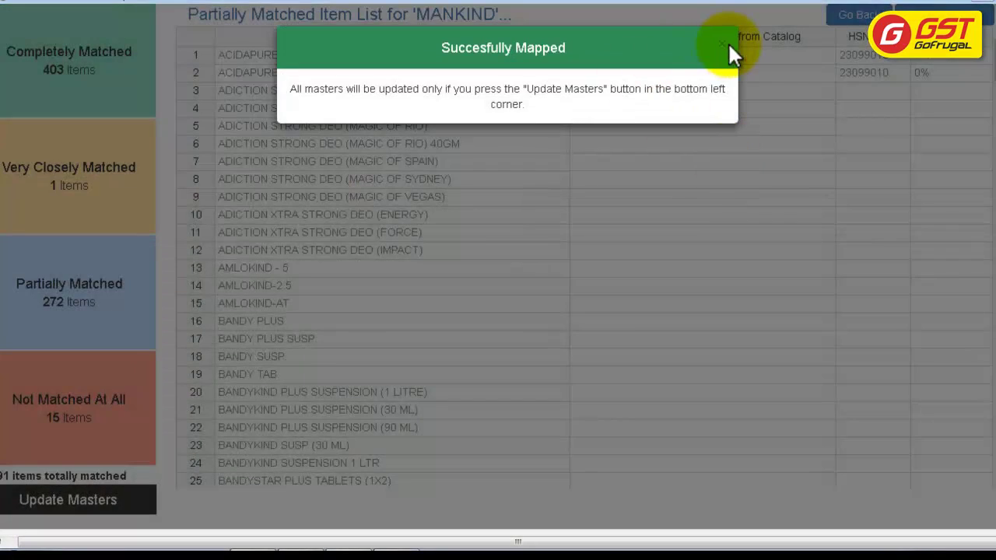
{"action": "left_click", "coordinate": [724, 43]}
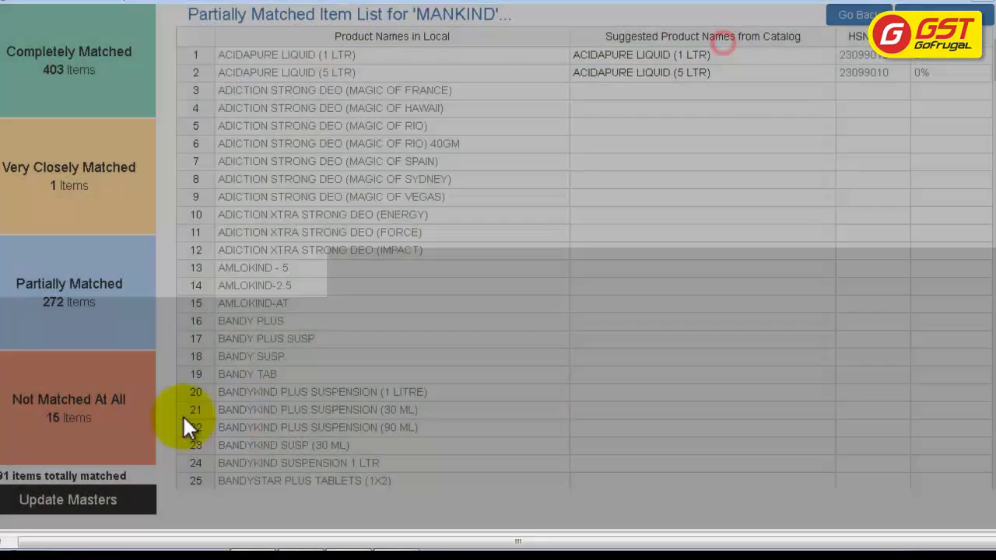
{"action": "left_click", "coordinate": [90, 418]}
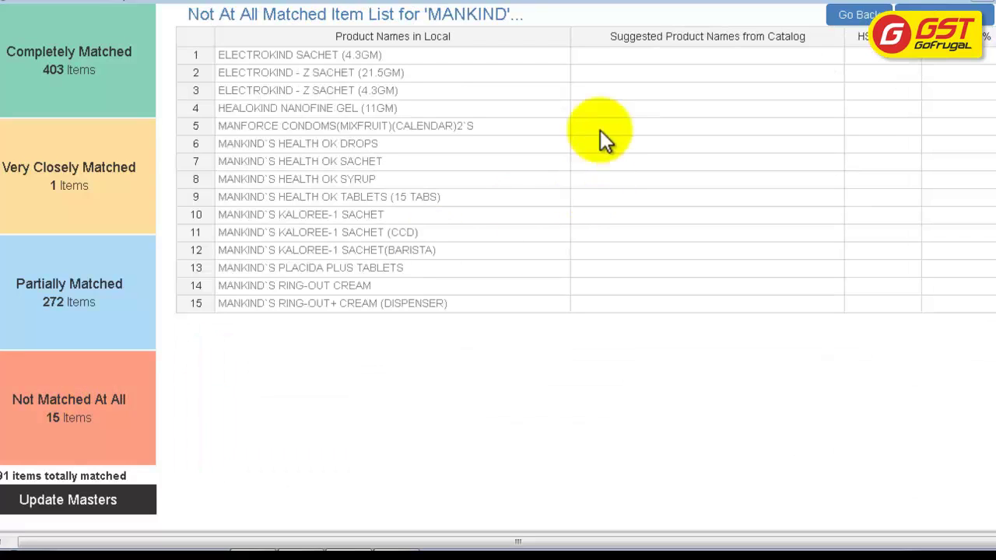
- Check the suggested catalog names for the 15 unmatched items, then start Update Masters
{"action": "left_click", "coordinate": [616, 55]}
{"action": "key", "text": "Down"}
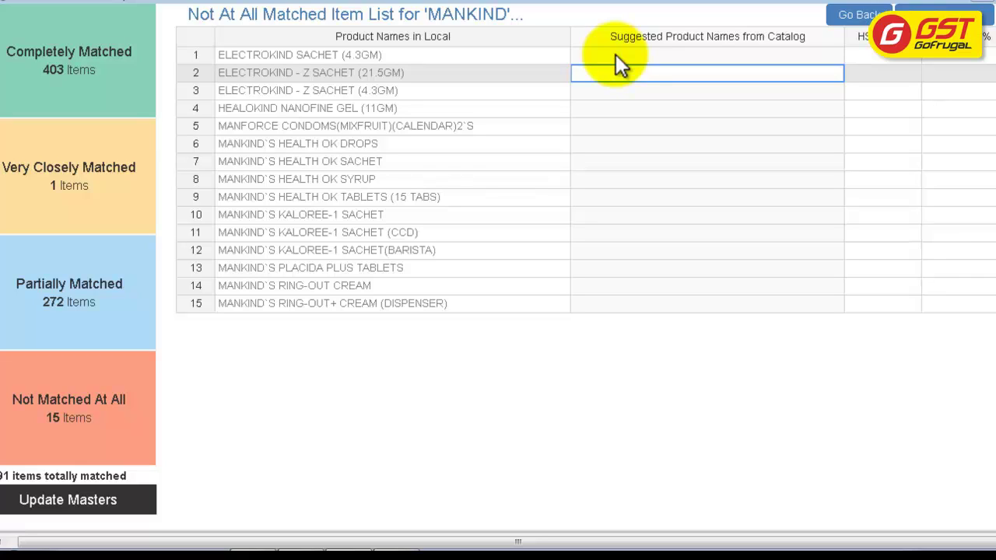
{"action": "left_click", "coordinate": [616, 55]}
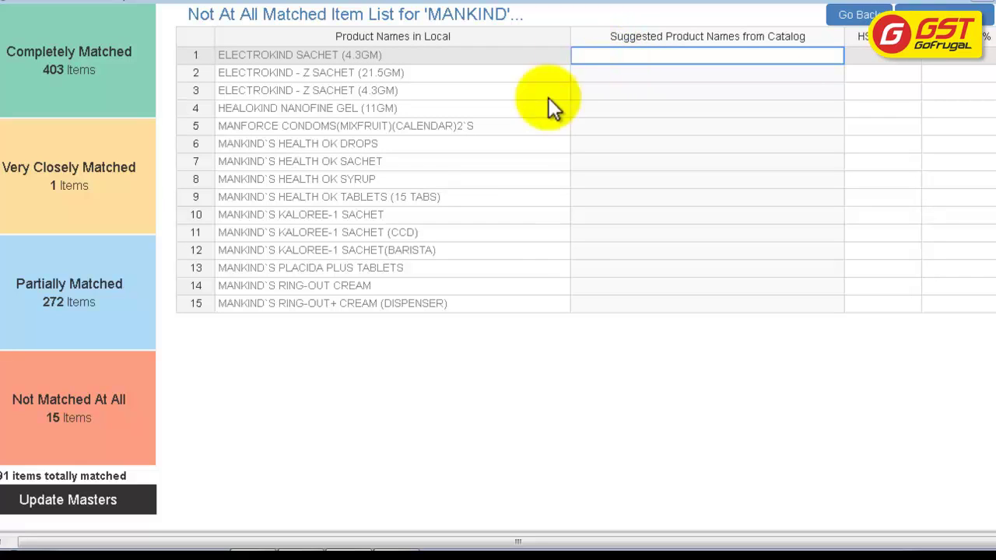
{"action": "left_click", "coordinate": [134, 505]}
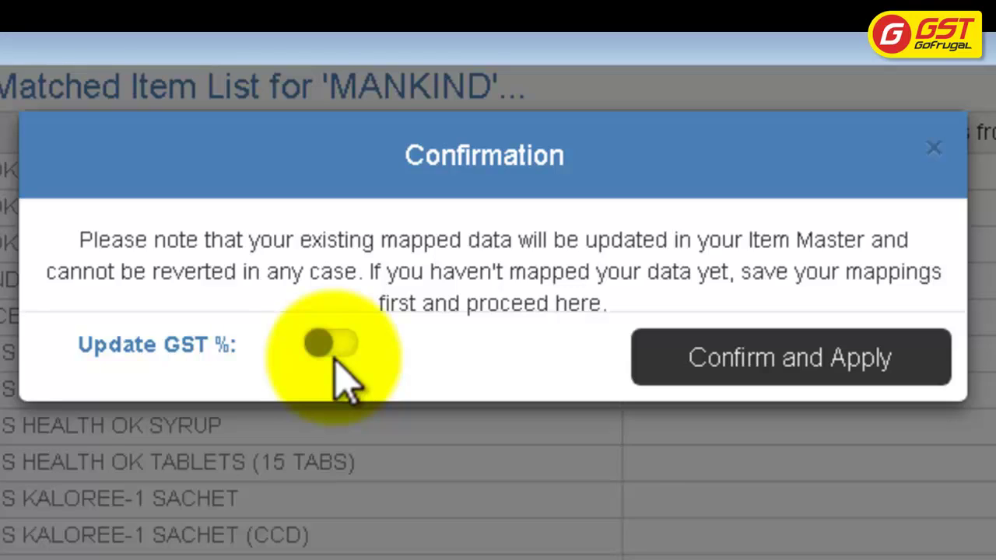
- Enable Update GST % and apply the mapped data to the Item Master, closing the success notice
{"action": "left_click", "coordinate": [334, 365]}
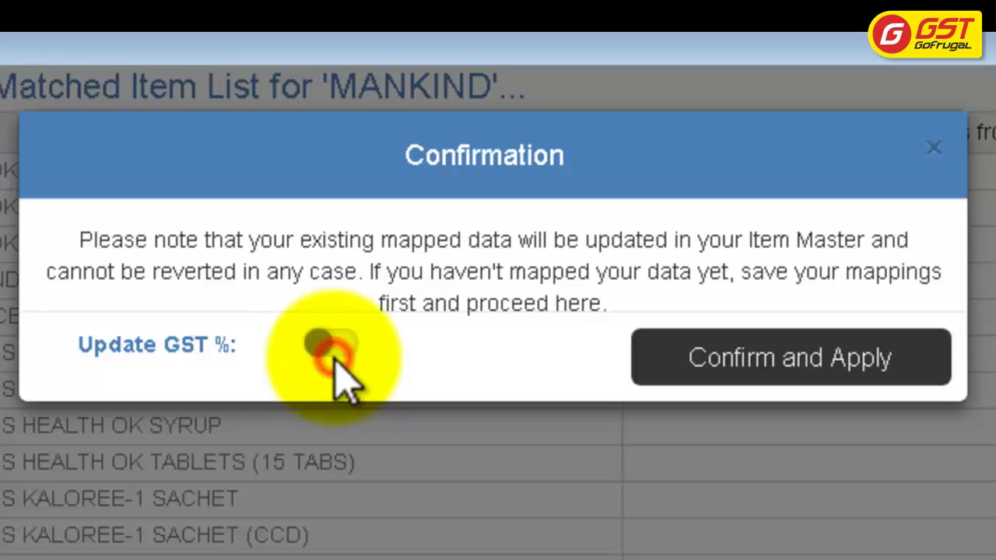
{"action": "left_click", "coordinate": [321, 354]}
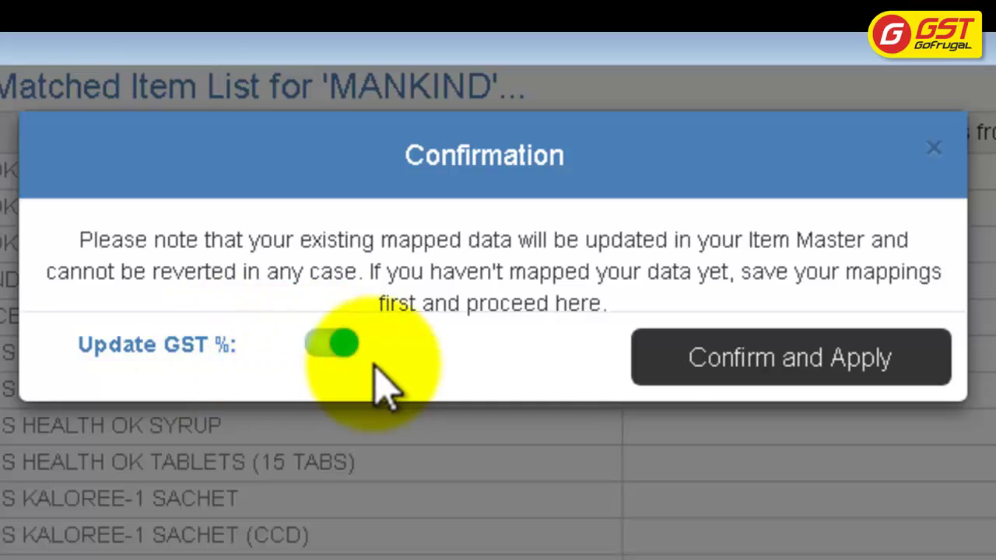
{"action": "left_click", "coordinate": [749, 360]}
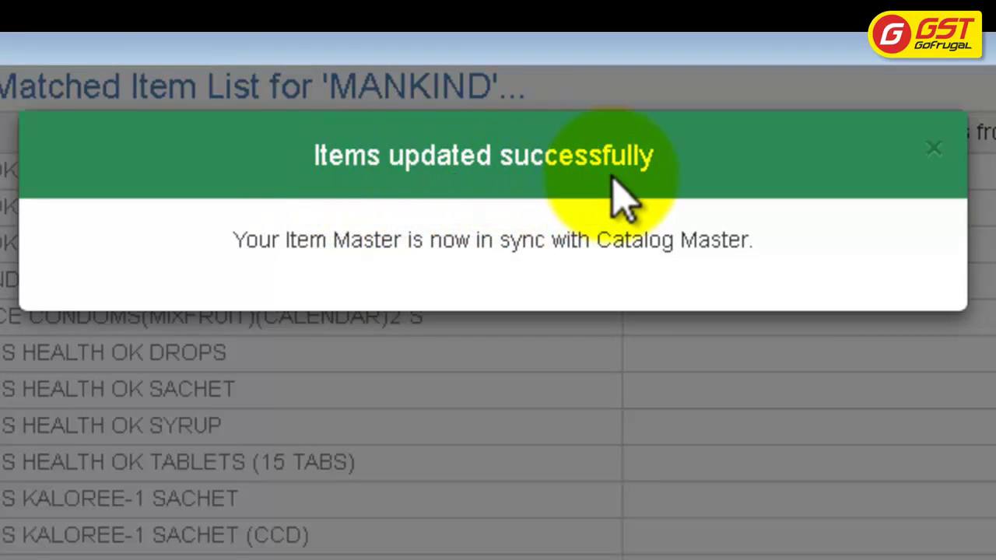
{"action": "left_click", "coordinate": [936, 148]}
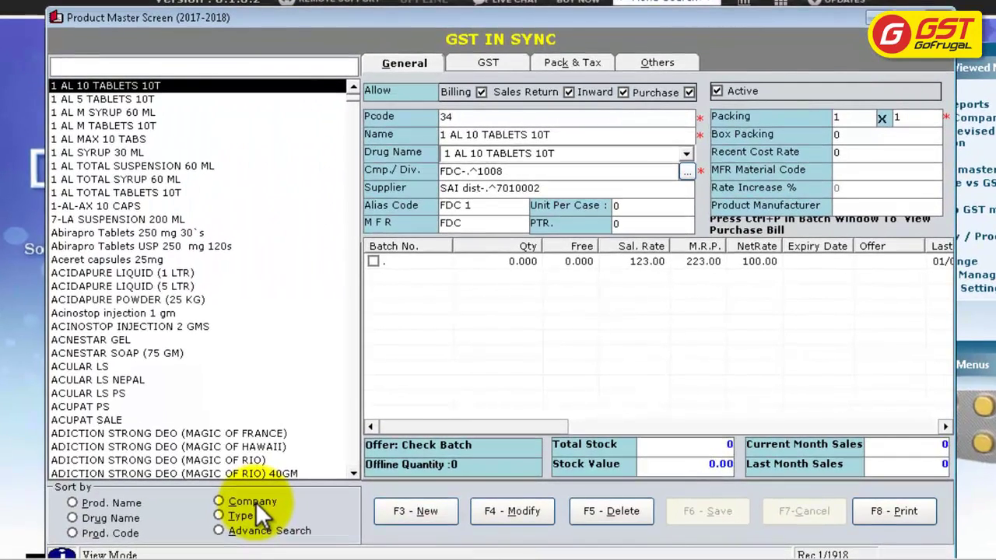
- List Mankind products by company and check GST details, e.g. ACNESTAR SOAP (75 GM): HSN 34011110, 18%
{"action": "left_click", "coordinate": [255, 502]}
{"action": "left_click", "coordinate": [81, 411]}
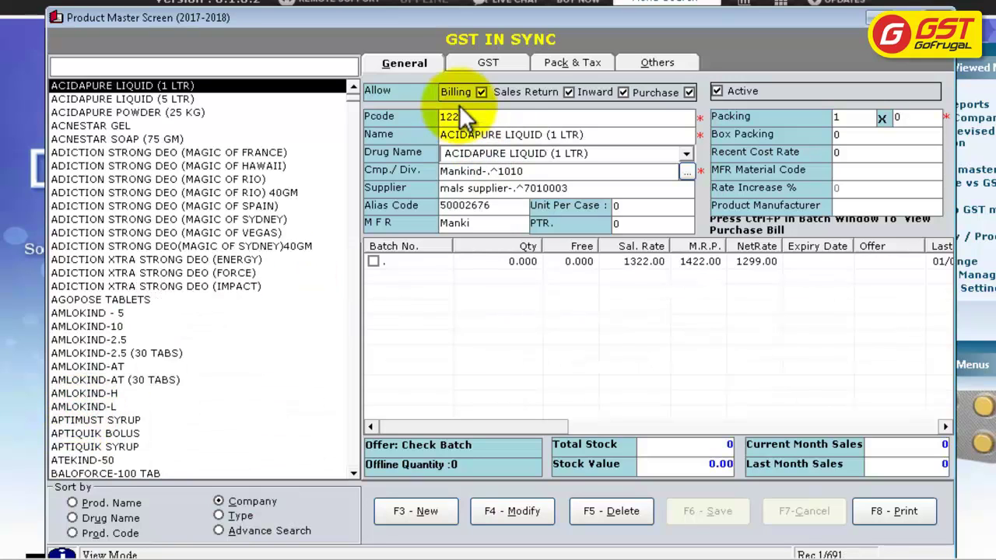
{"action": "left_click", "coordinate": [484, 63]}
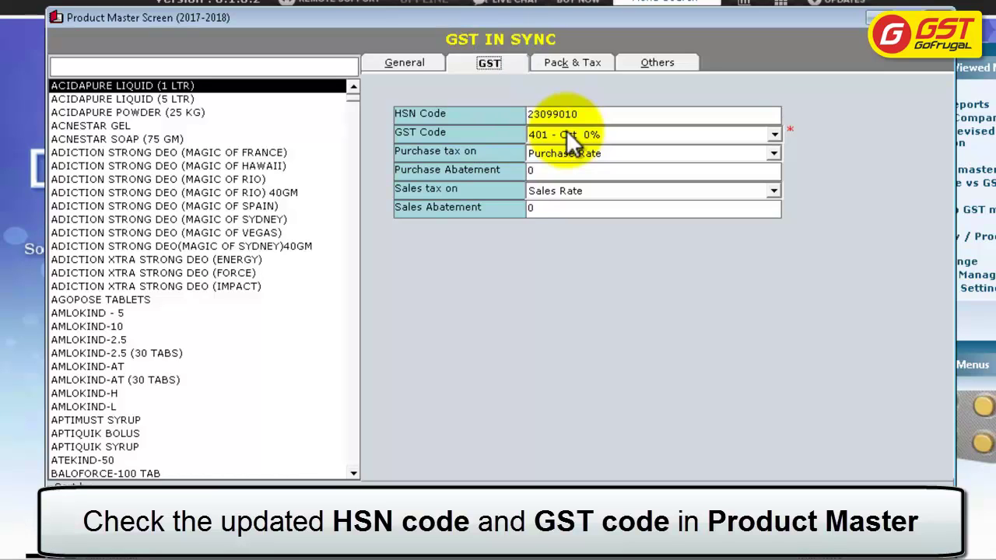
{"action": "left_click", "coordinate": [92, 102]}
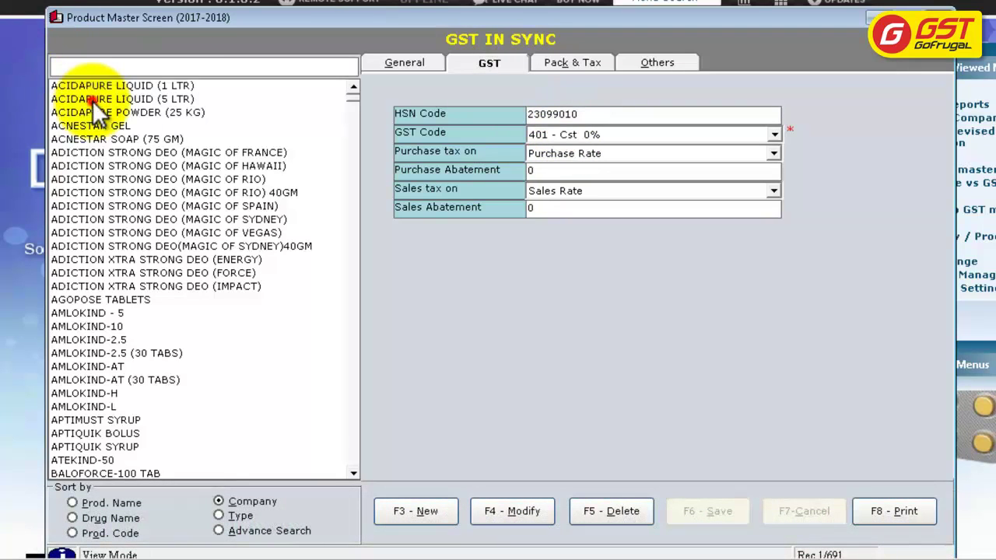
{"action": "left_click", "coordinate": [97, 123]}
{"action": "left_click", "coordinate": [104, 138]}
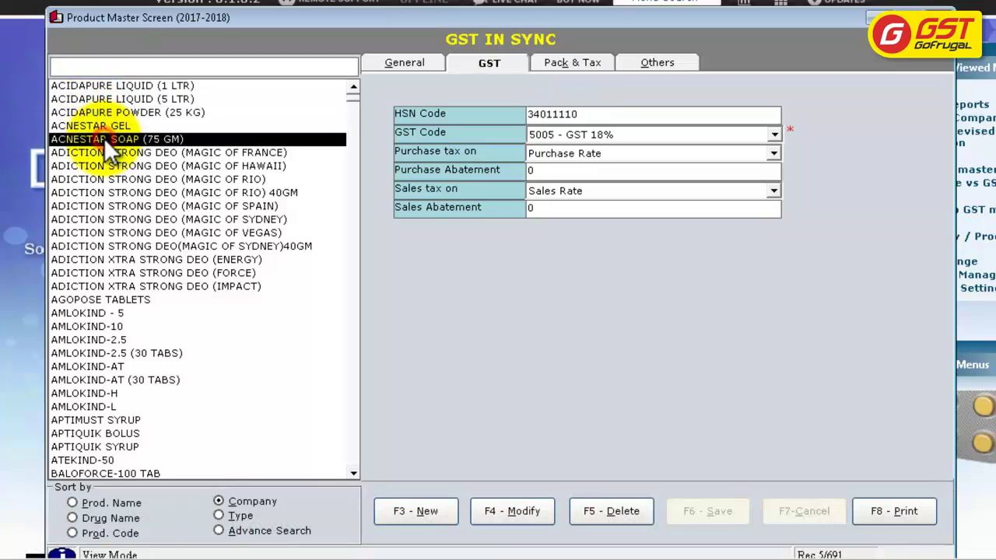